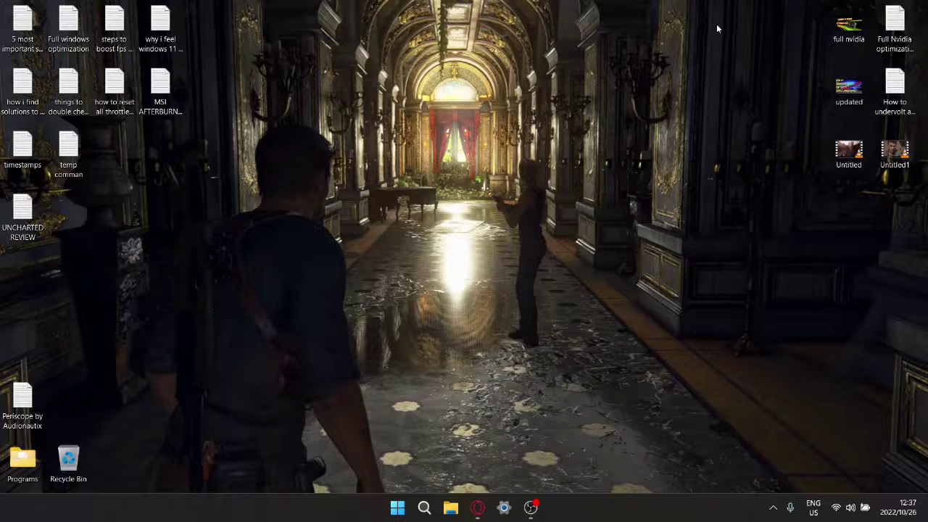
- Bring the browser forward and briefly play, then pause, the Windows 11 22H2 gaming video at 2:09
{"action": "left_click", "coordinate": [480, 508]}
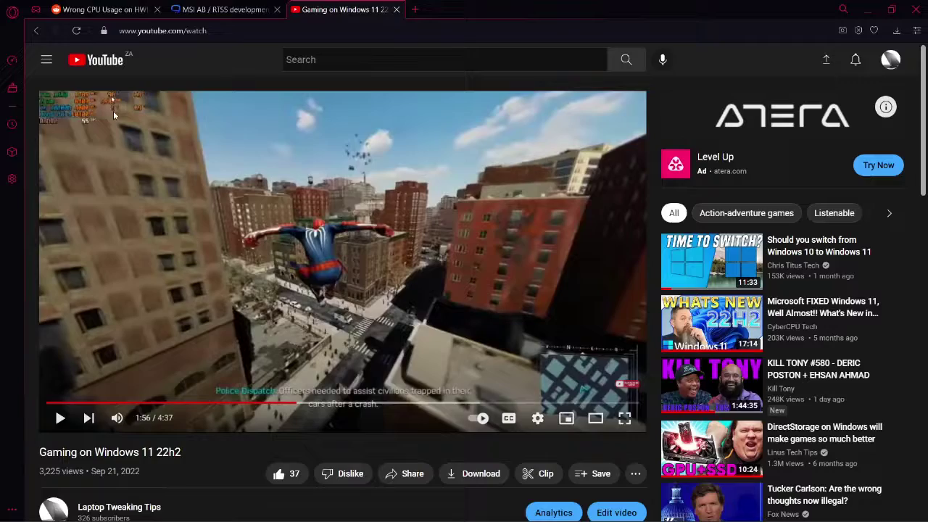
{"action": "left_click", "coordinate": [367, 256]}
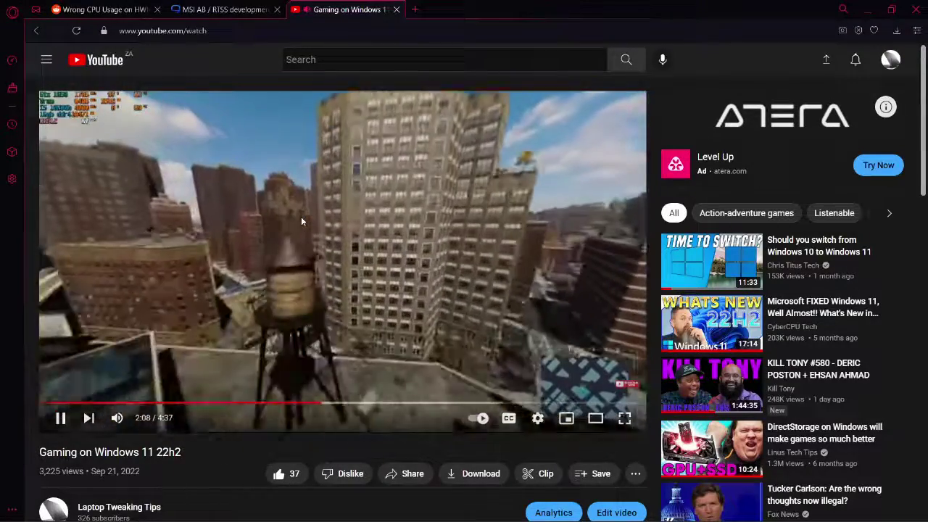
{"action": "left_click", "coordinate": [224, 209]}
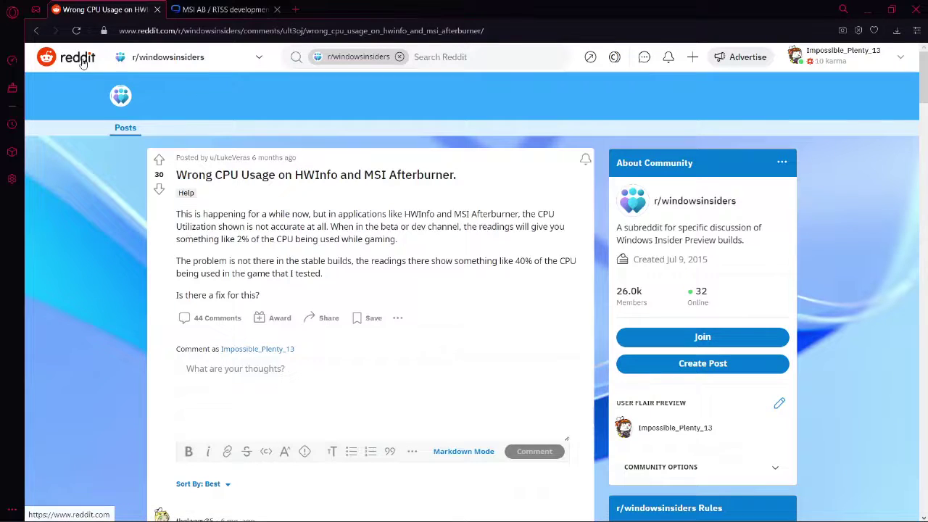
{"action": "scroll", "coordinate": [332, 276], "scroll_direction": "down", "scroll_amount": 2}
{"action": "scroll", "coordinate": [330, 278], "scroll_direction": "down", "scroll_amount": 4}
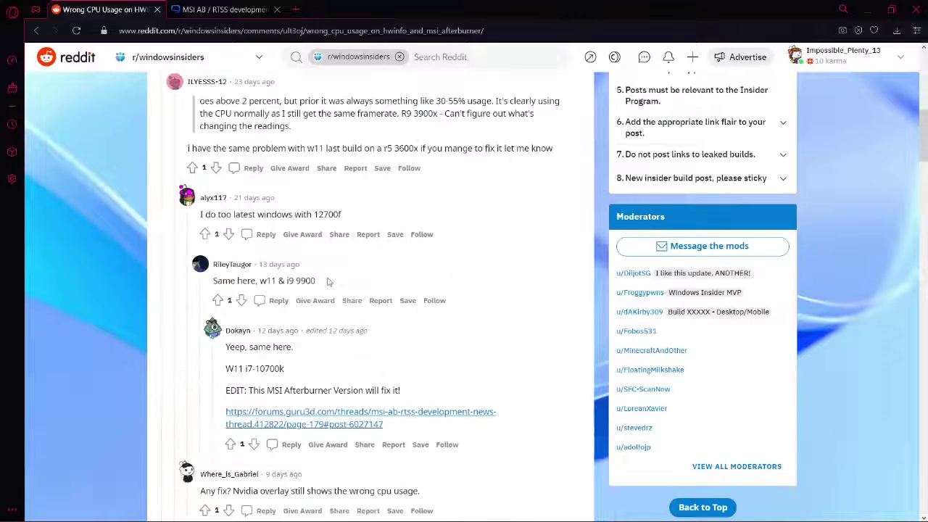
{"action": "scroll", "coordinate": [335, 319], "scroll_direction": "down", "scroll_amount": 2}
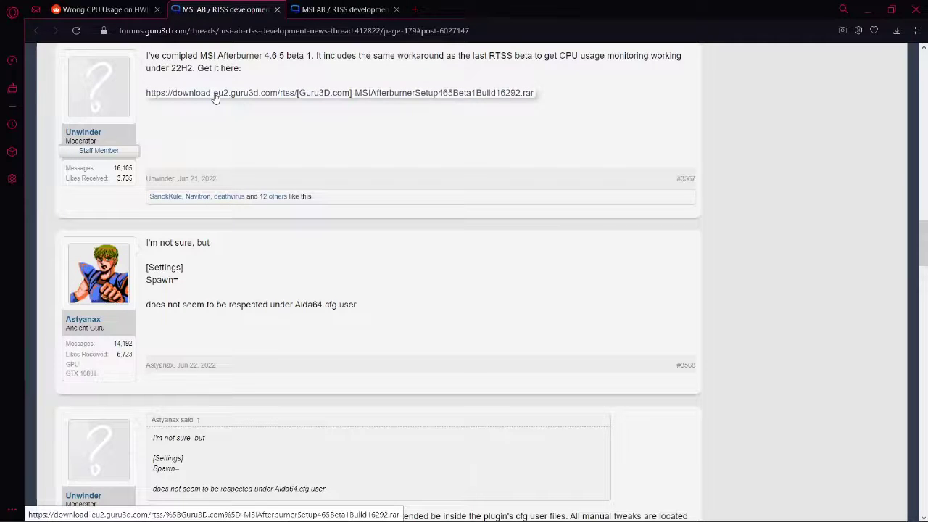
- Start the MSI Afterburner 4.6.5 beta 1 .rar download, cancel it, and close the duplicate thread tab
{"action": "left_click", "coordinate": [214, 93]}
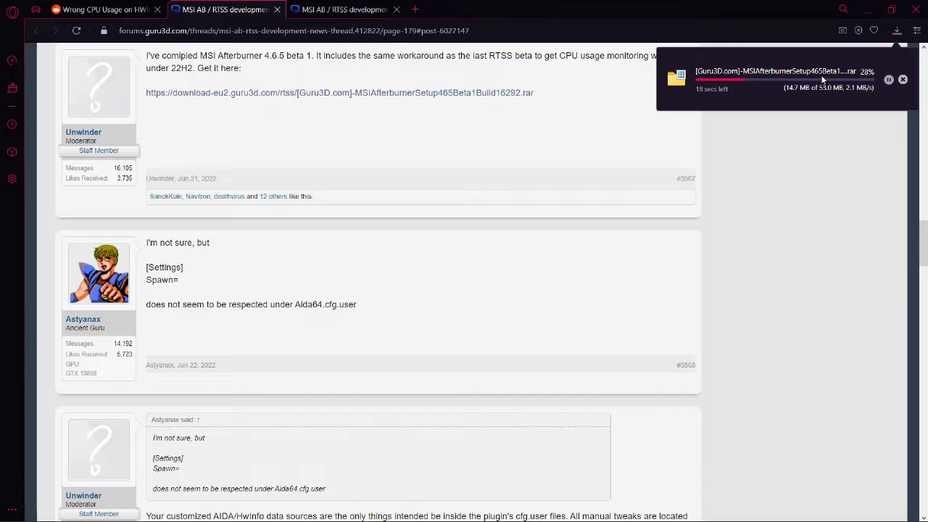
{"action": "left_click", "coordinate": [903, 80]}
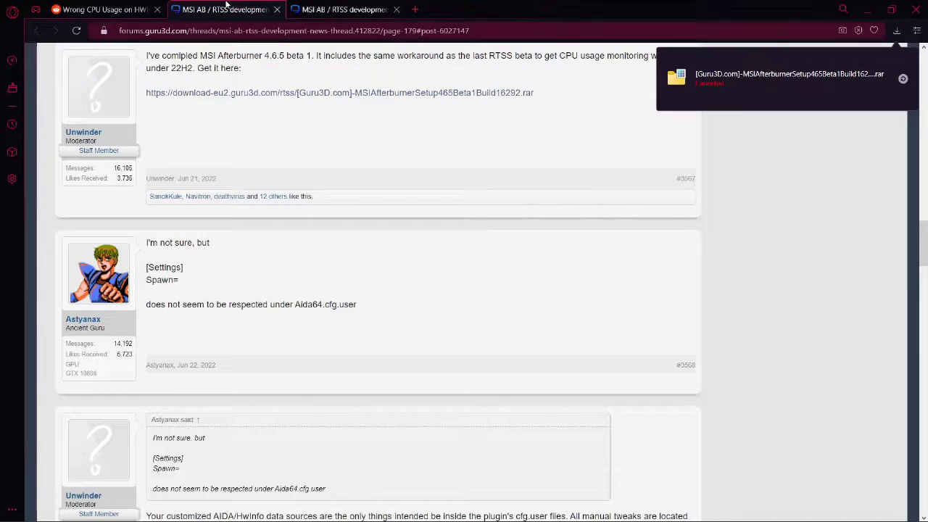
{"action": "left_click", "coordinate": [277, 10]}
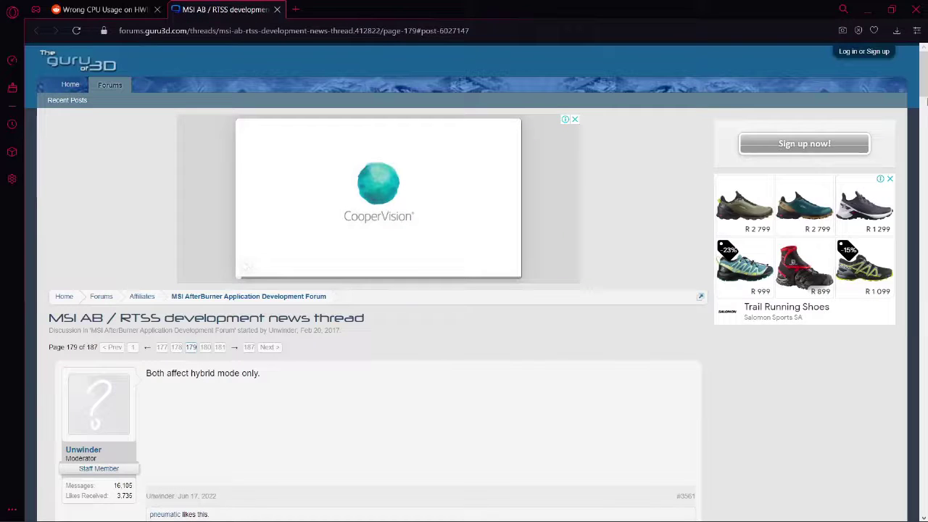
- Close the Opera GX window to reveal the desktop and the Untitled MP4 clip details
{"action": "left_click", "coordinate": [915, 6]}
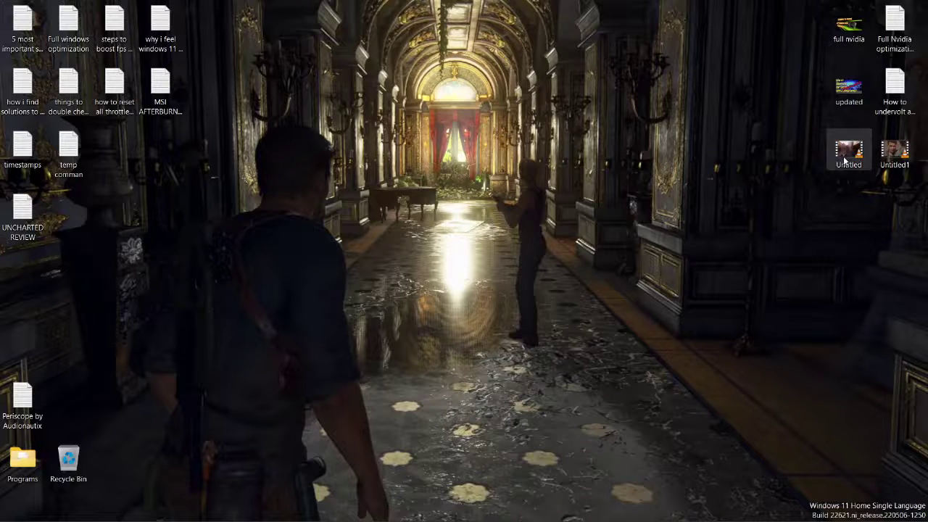
{"action": "mouse_move", "coordinate": [848, 152]}
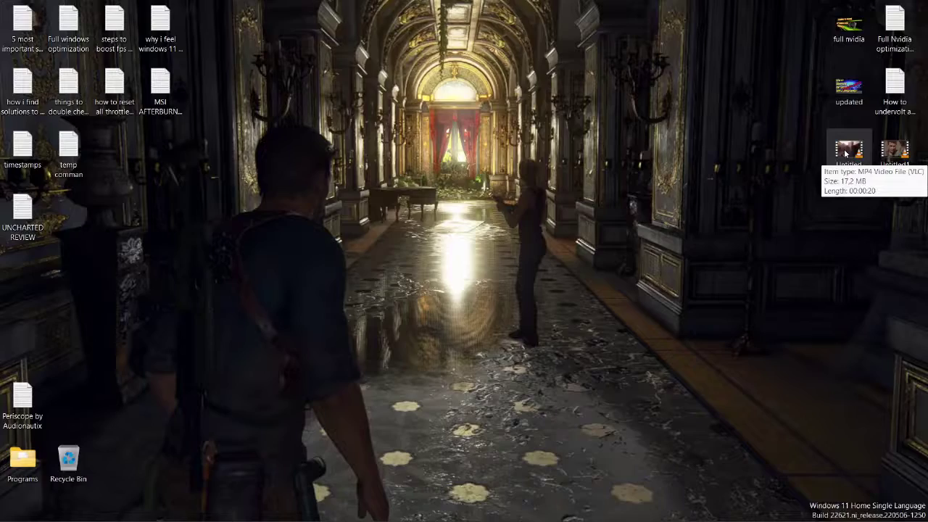
- Open Untitled.mp4 in VLC and maximize the player window to watch the clip
{"action": "double_click", "coordinate": [846, 152]}
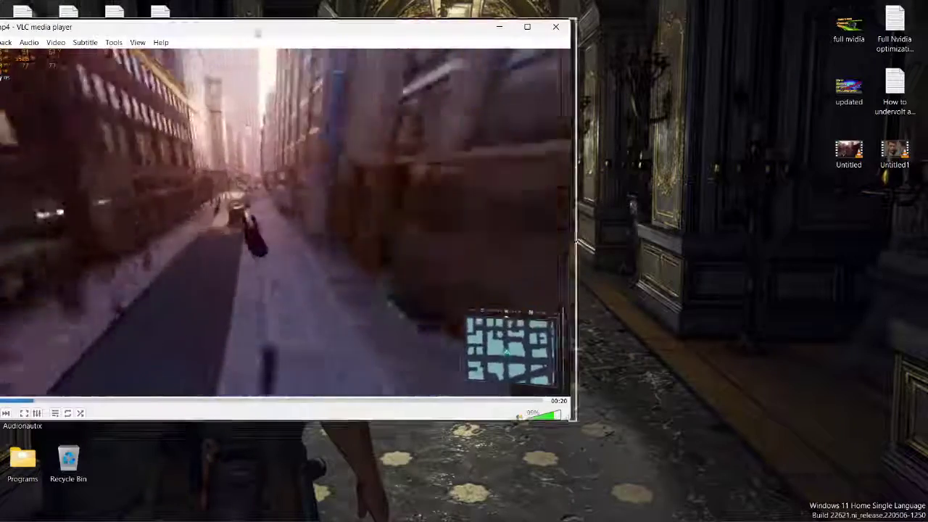
{"action": "double_click", "coordinate": [313, 33]}
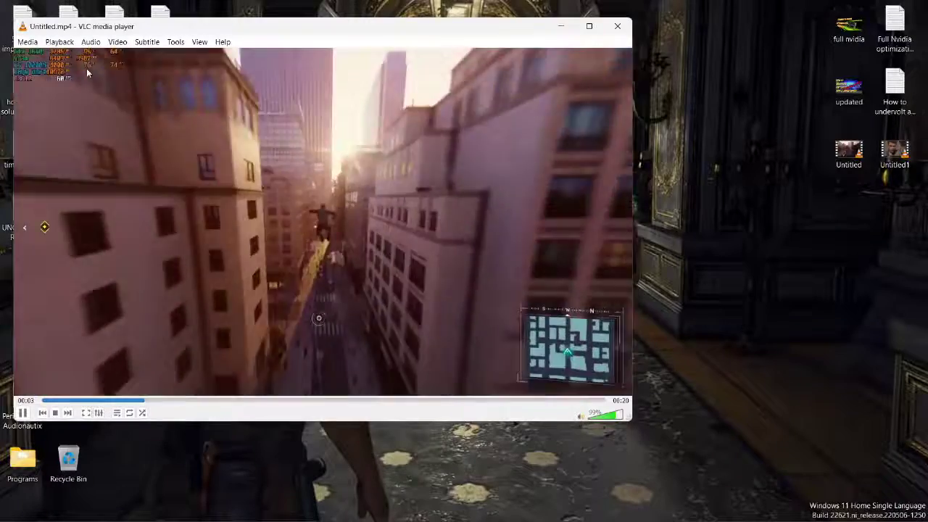